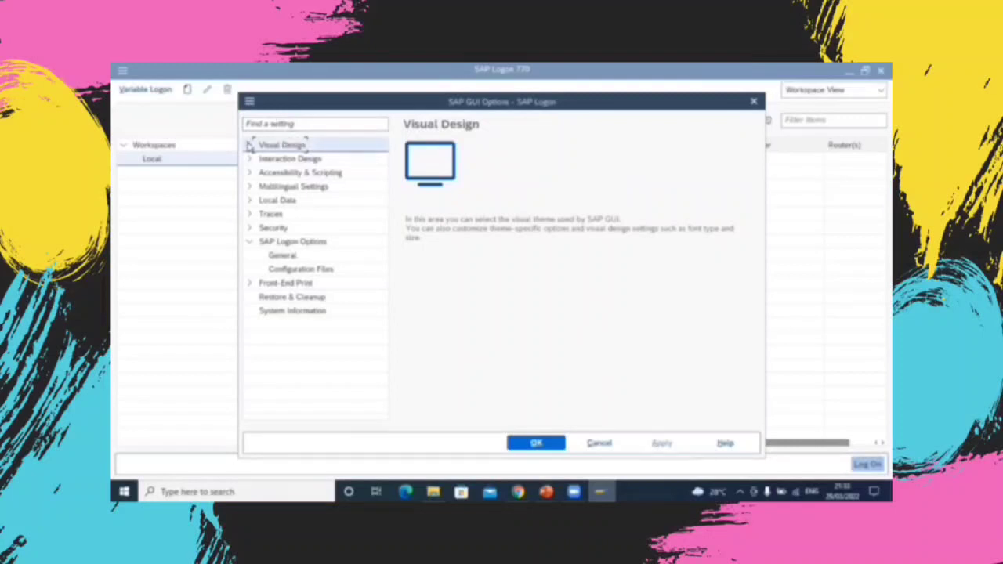
Set the SAP GUI visual design theme to SAP Signature Theme, apply it and confirm the options.
click(250, 144)
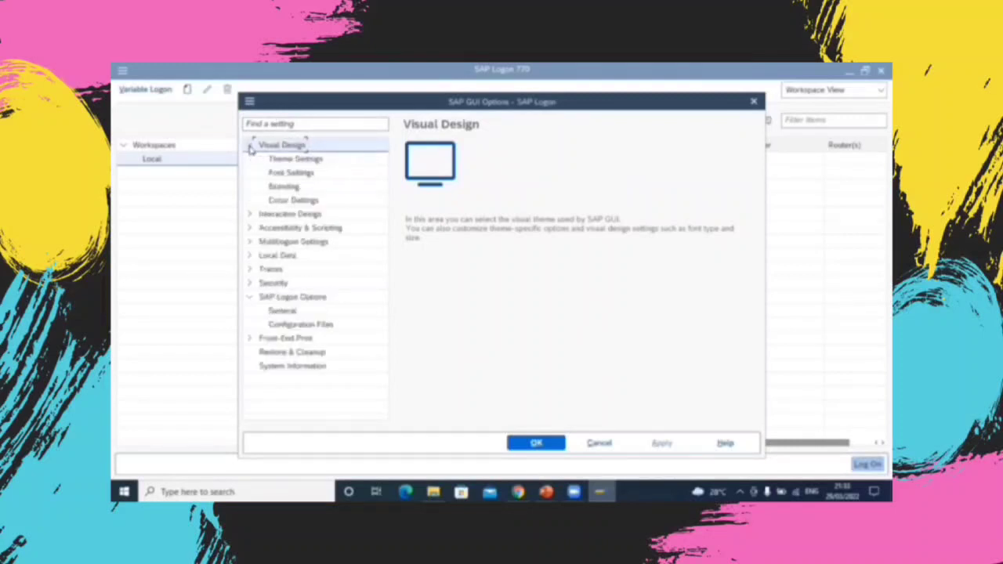
click(323, 158)
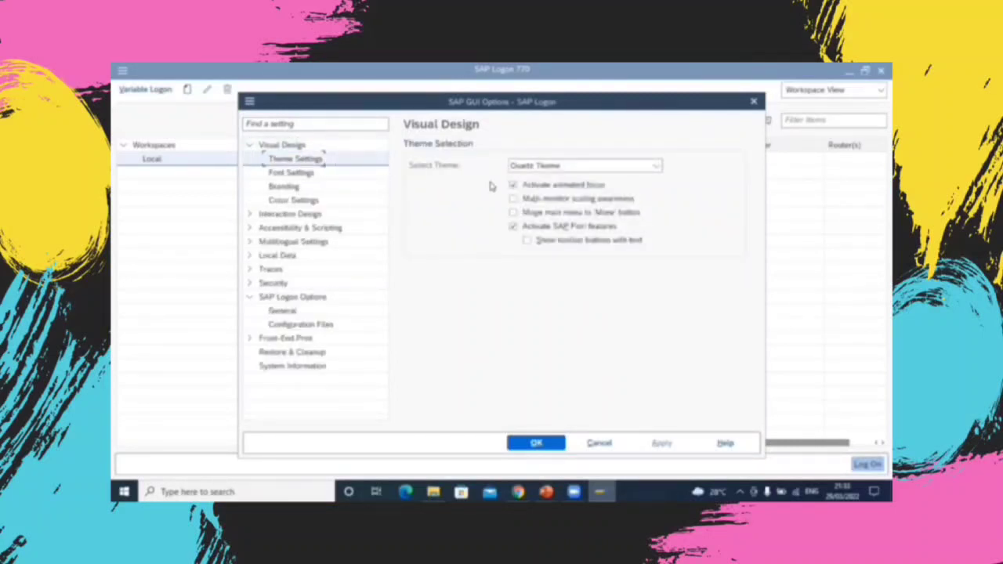
click(657, 166)
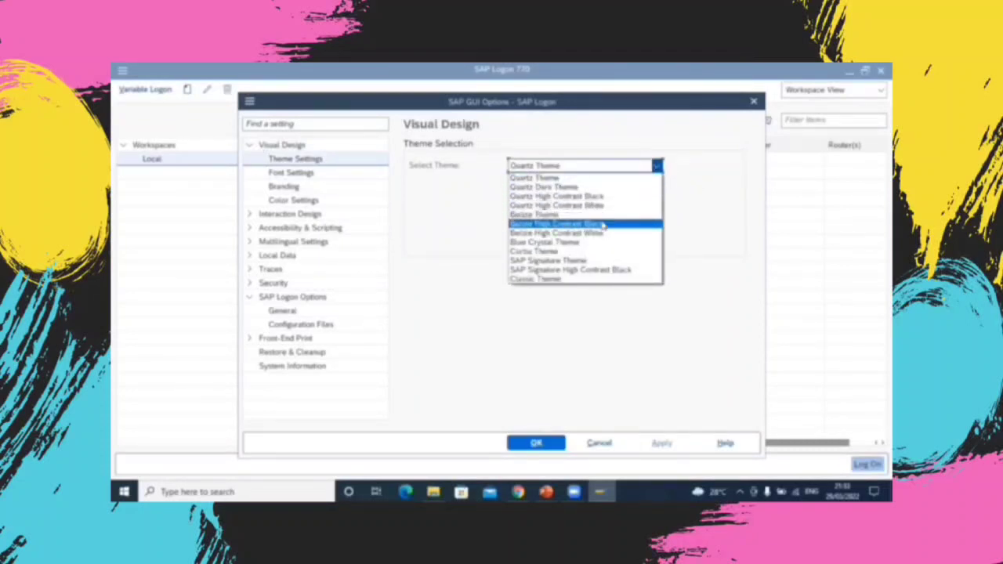
click(593, 260)
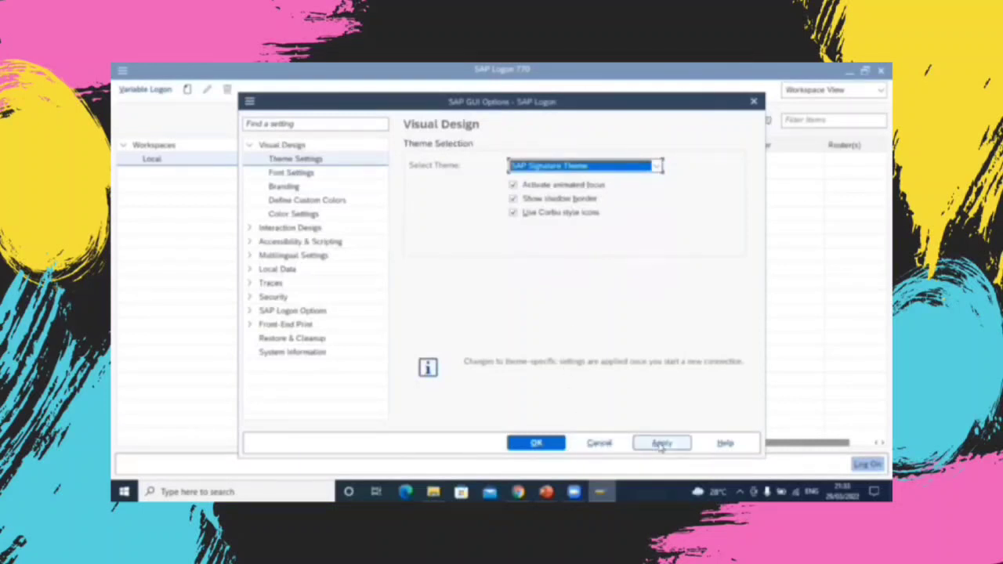
click(662, 445)
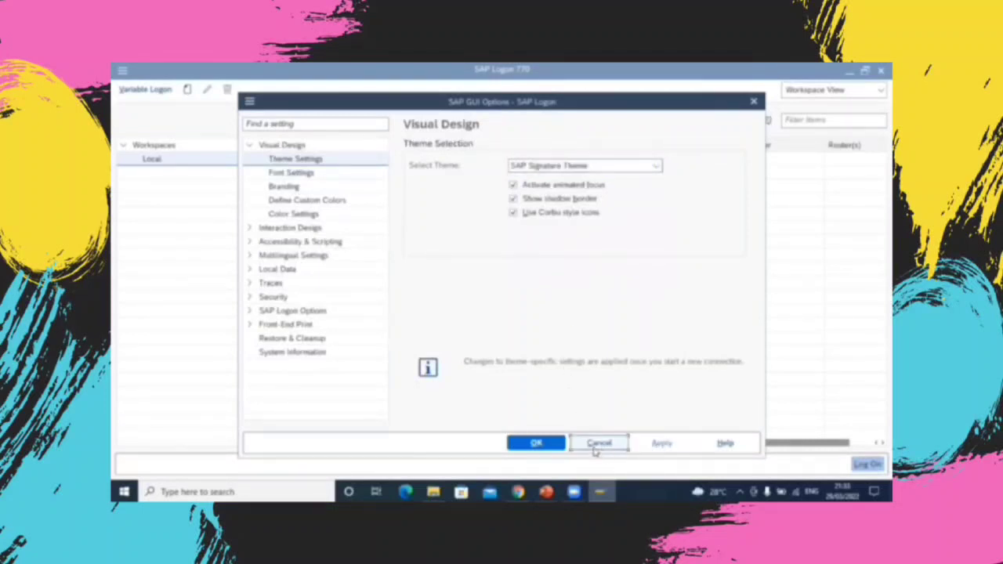
click(550, 446)
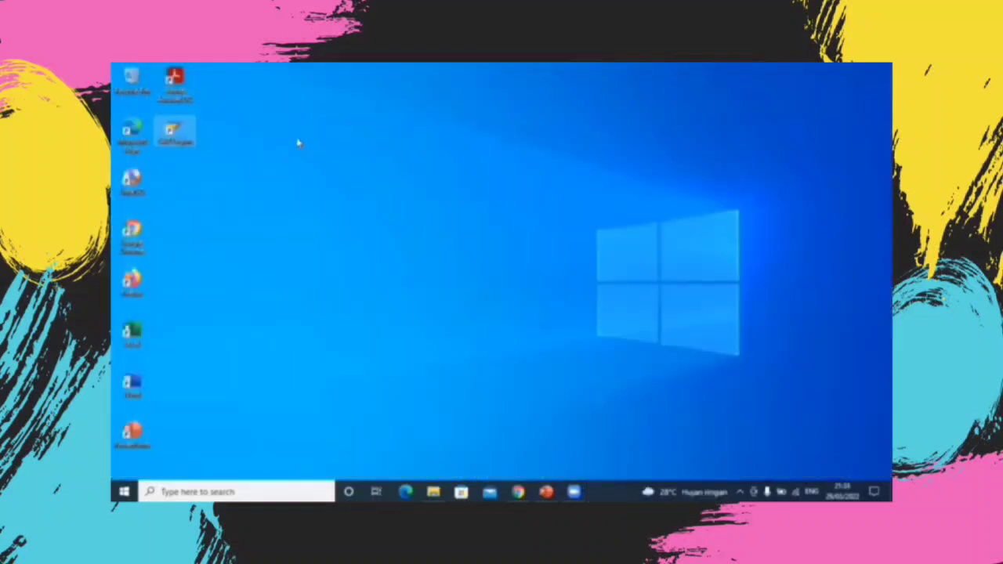
Relaunch SAP Logon and begin a new connection entry for a user specified system.
double_click(174, 131)
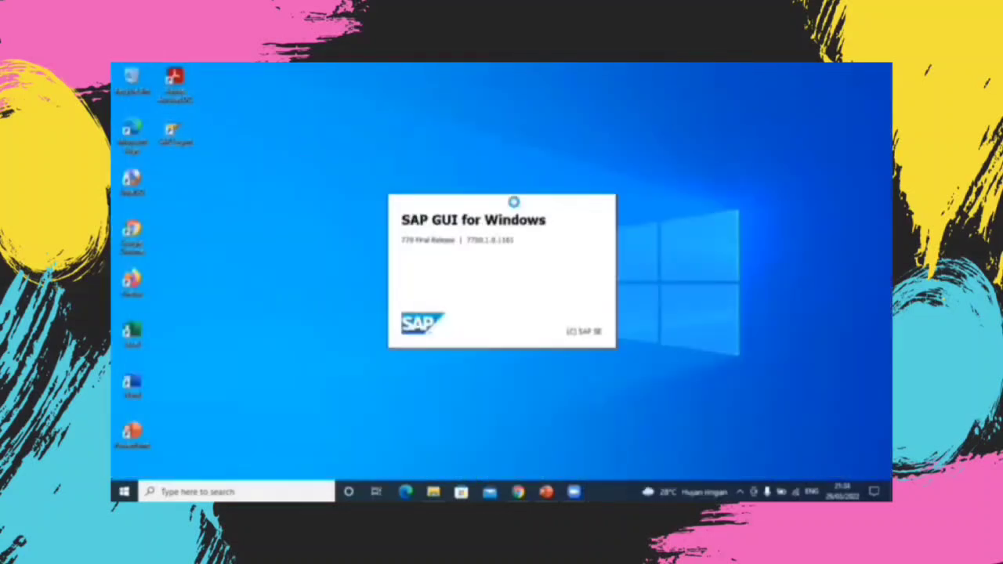
click(447, 99)
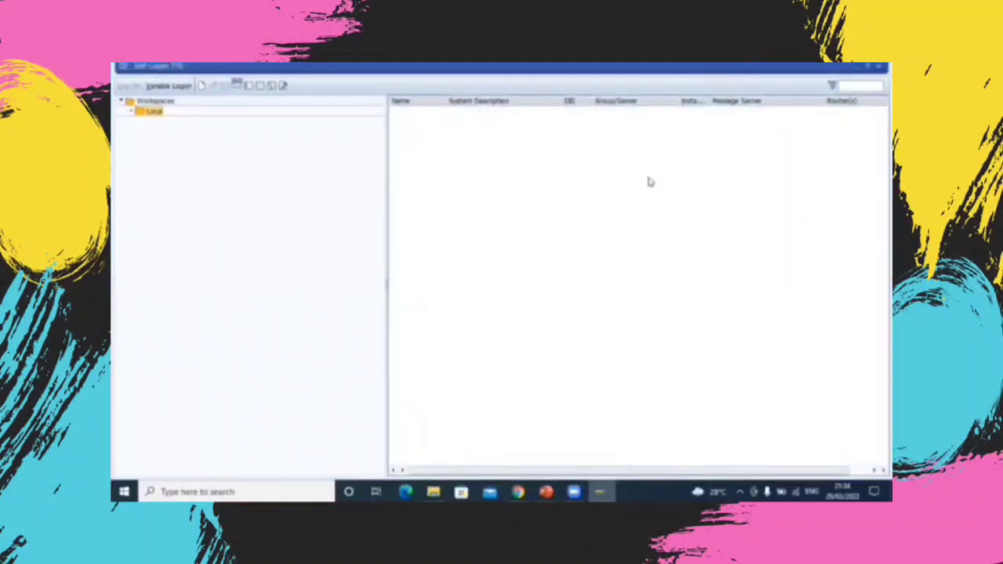
click(202, 84)
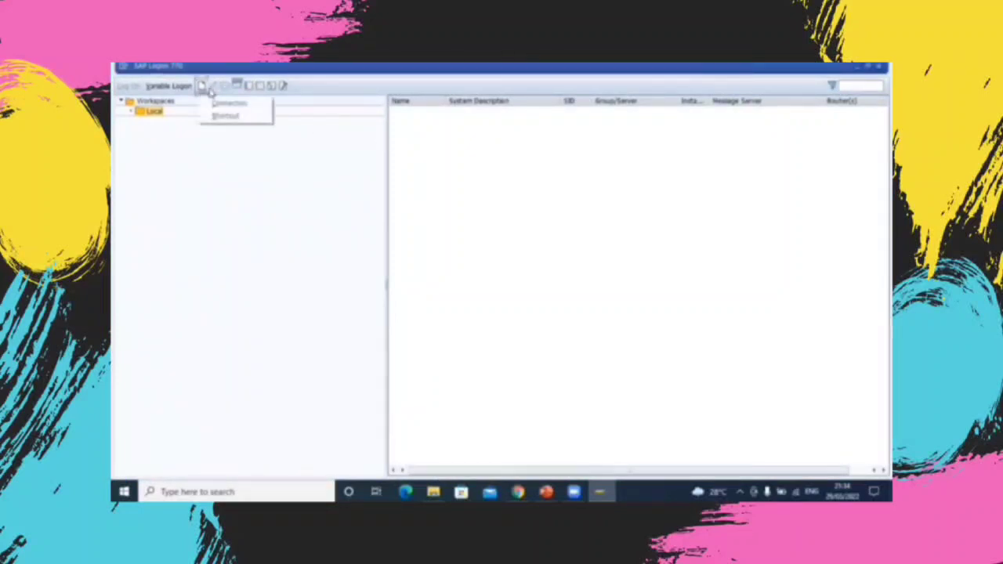
click(227, 101)
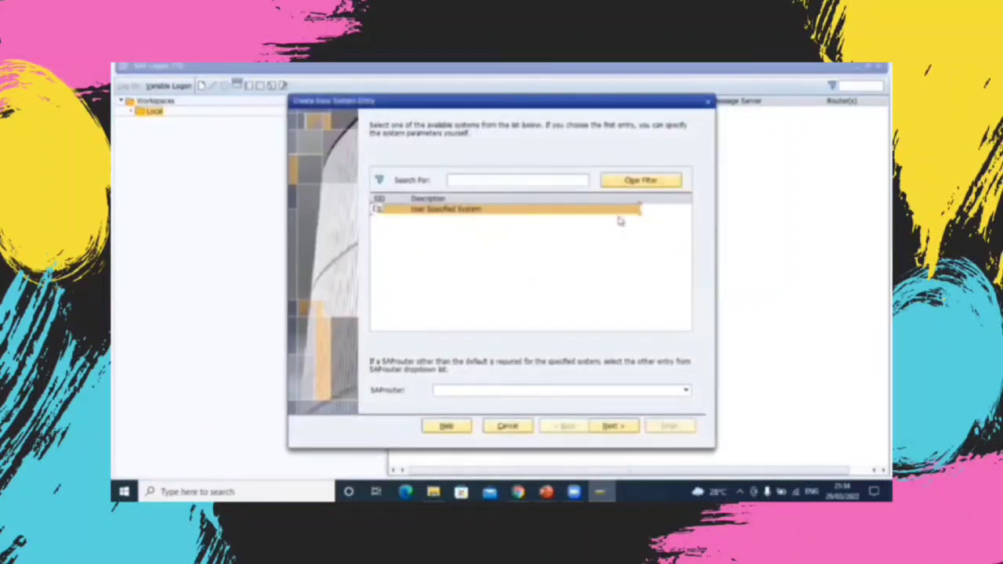
click(613, 426)
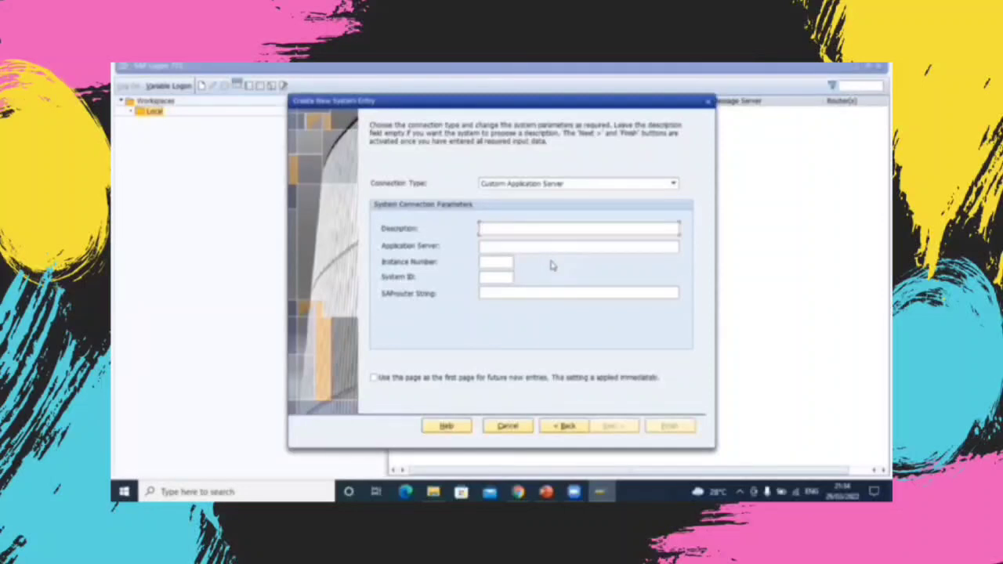
Enter AC010 TS 20M0A as the connection description and sap1.edugate.or.id as the application server.
text(RCE010 TE 20MBX)
click(532, 250)
text(46)
text(l)
text(.edug)
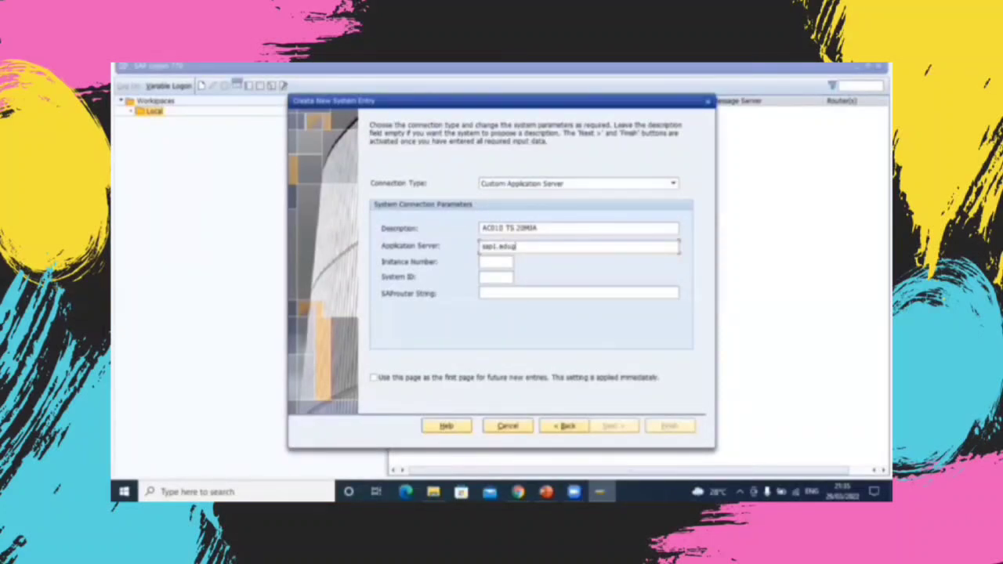
key(BackSpace)
key(BackSpace)
text(gat)
key(BackSpace)
key(BackSpace)
text(ugate)
text(.in)
text(.id)
Set the instance number to 06 and the system ID to EG1, and finish the connection entry.
click(509, 262)
text(00)
click(510, 276)
text(EG1)
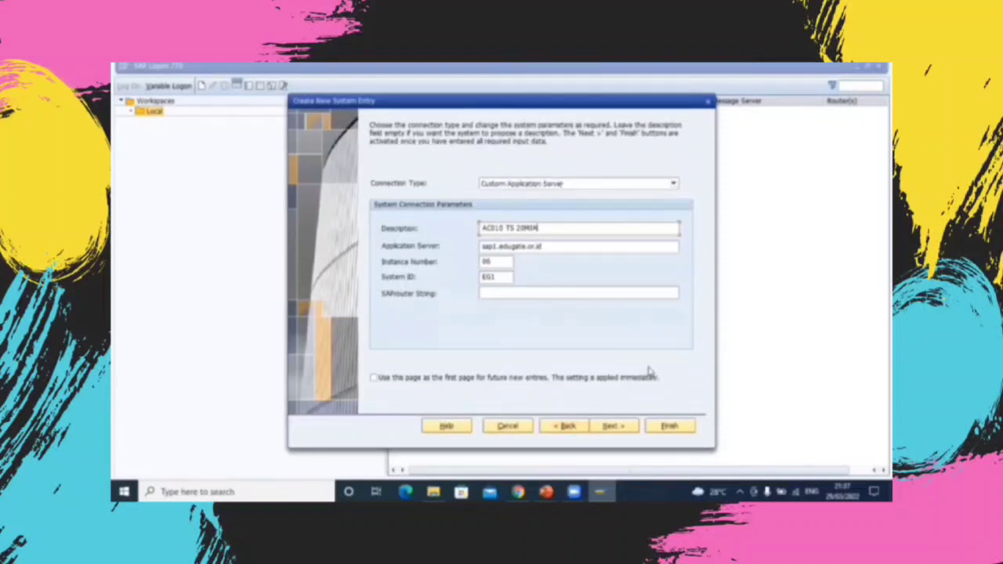
click(670, 425)
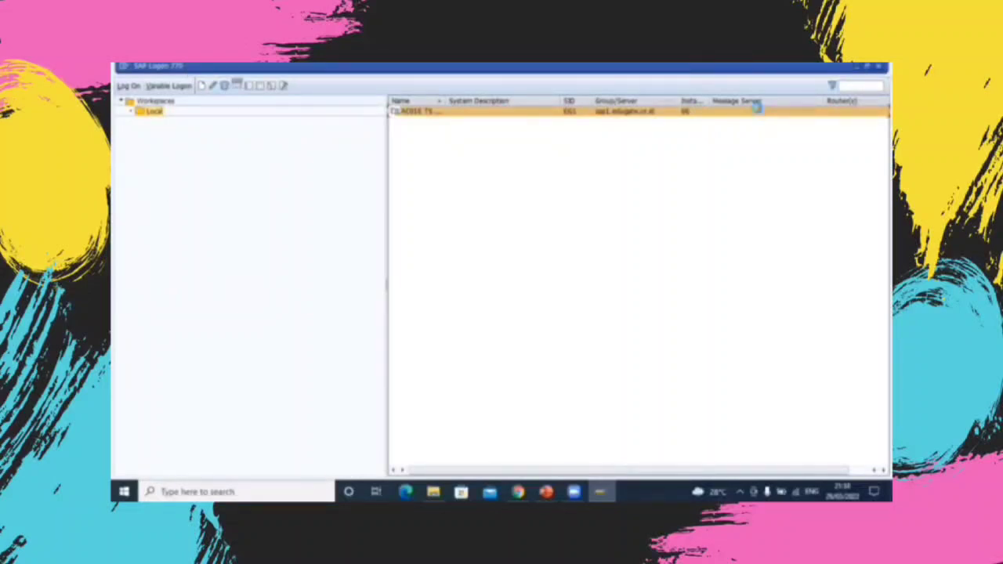
Open the new connection's logon screen, set the client to 925 and submit the account's user name.
double_click(758, 111)
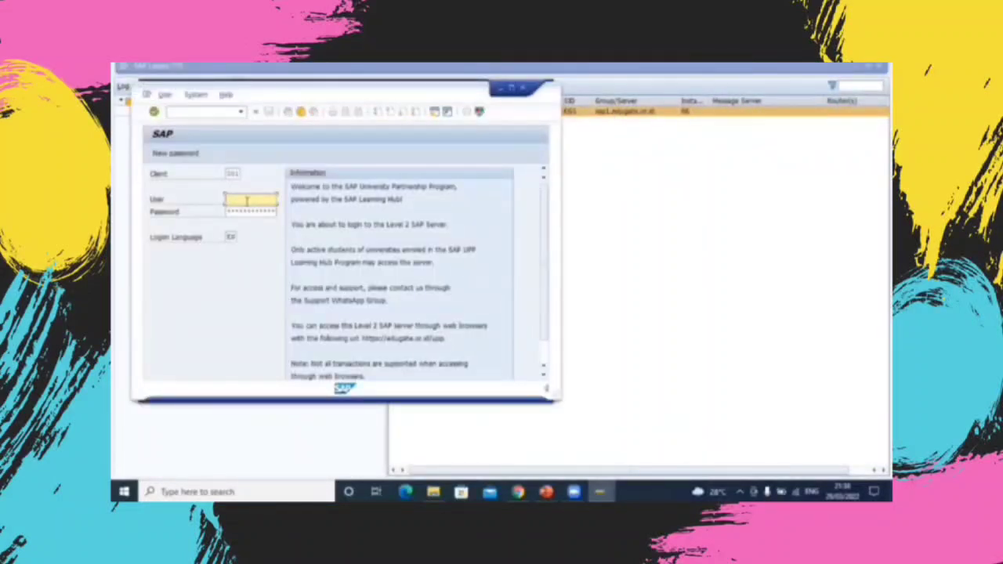
click(232, 173)
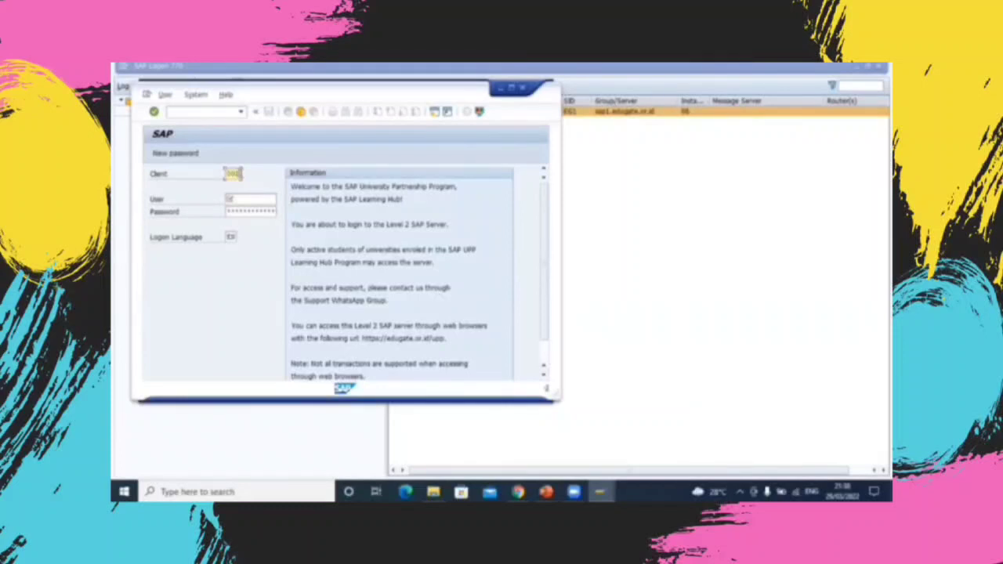
text(925)
click(250, 199)
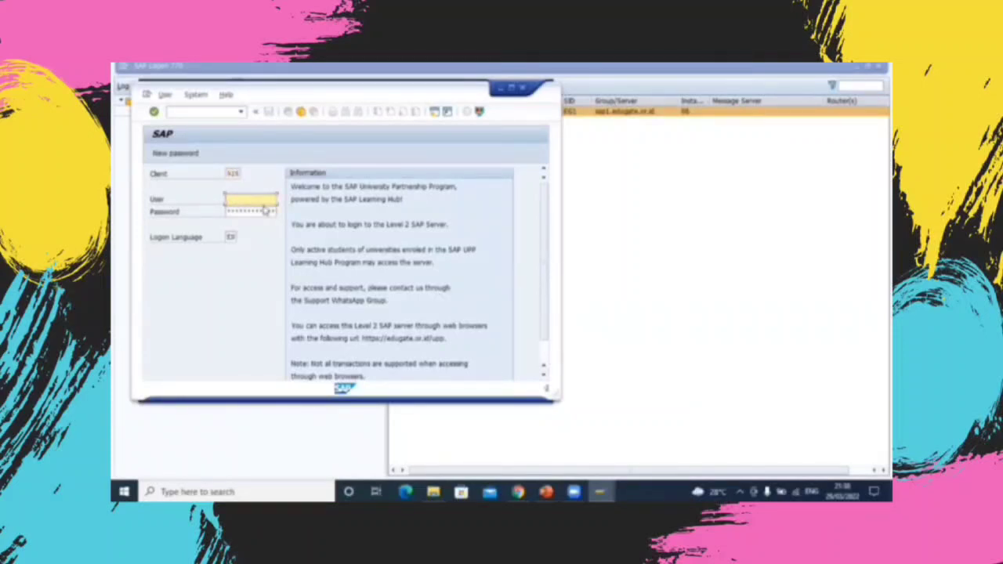
text(108-04)
key(Return)
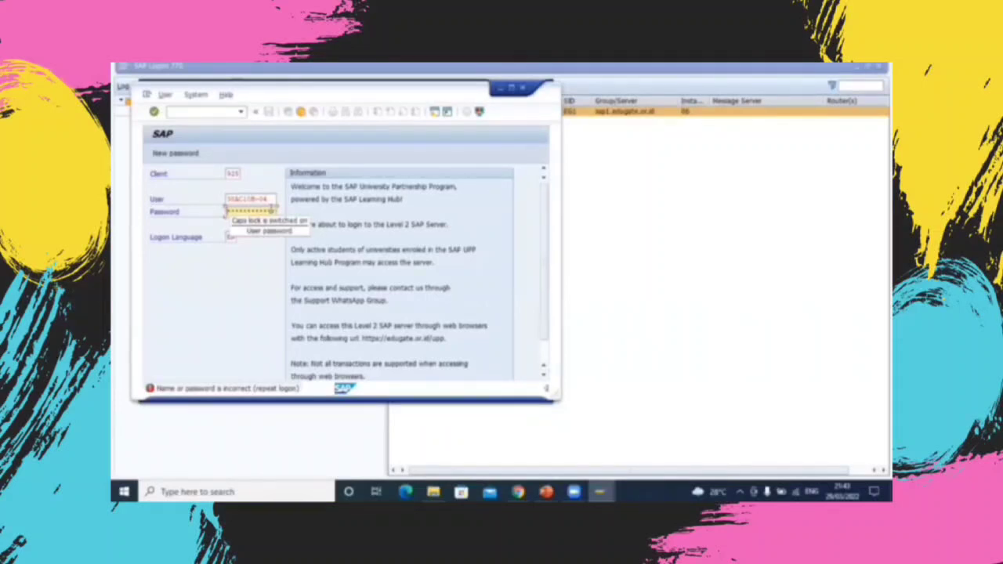
Re-enter the account password with Caps Lock switched off and log on.
key(Caps_Lock)
text(*******)
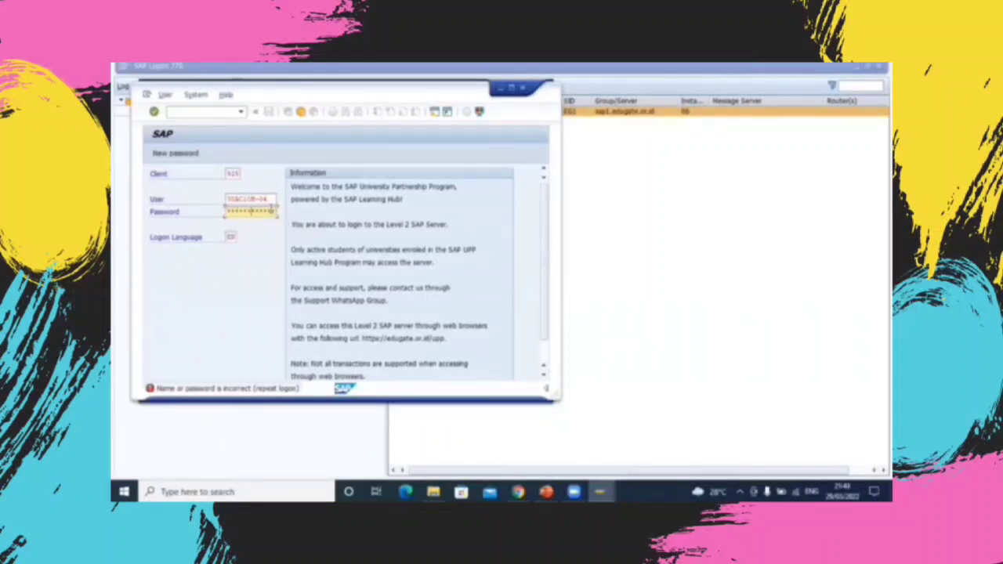
key(Return)
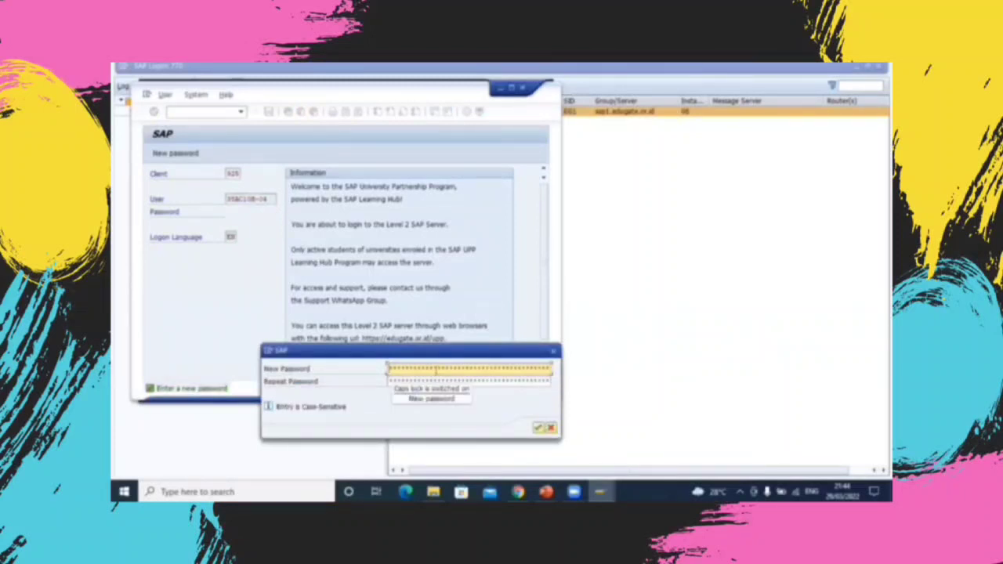
Enter a new account password, repeat it and confirm the password change.
click(435, 368)
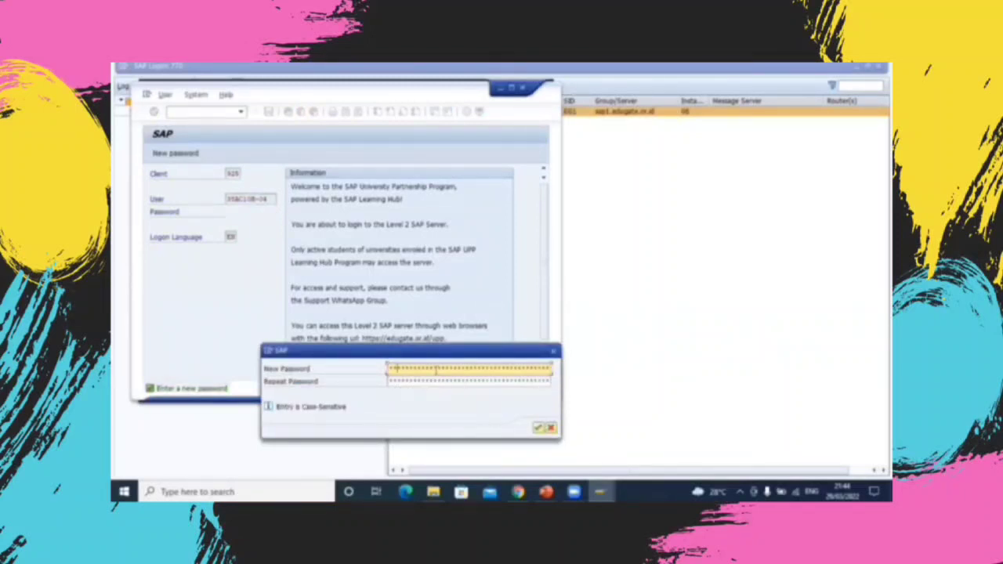
text(***)
click(433, 380)
text(****)
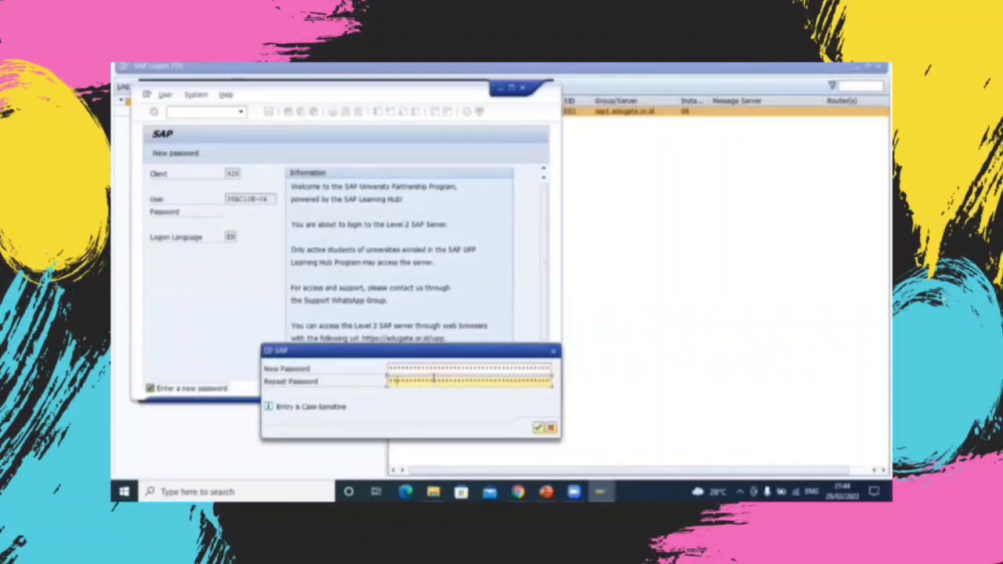
key(Return)
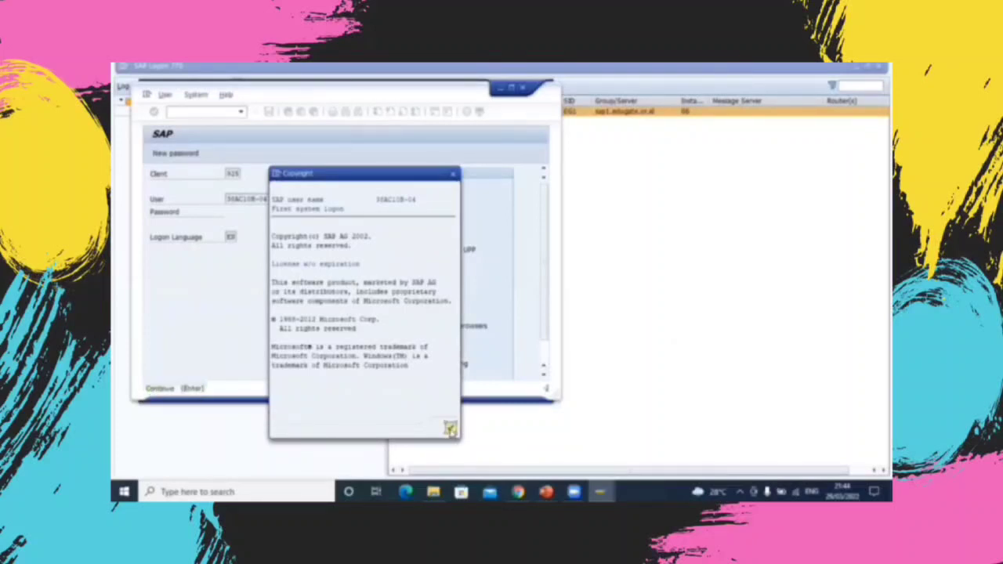
Acknowledge the copyright notice and the logon information message to enter SAP Easy Access.
click(452, 428)
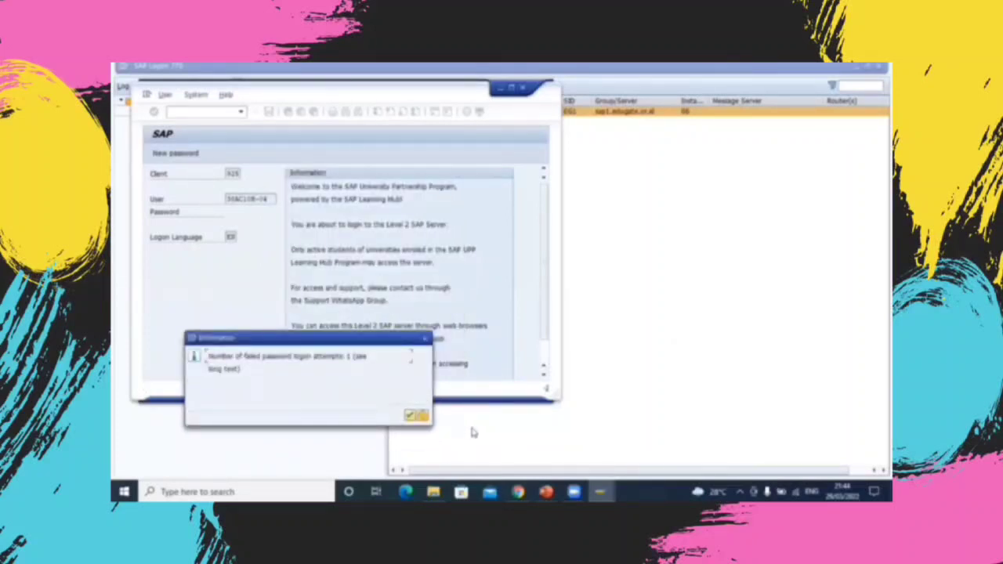
click(408, 418)
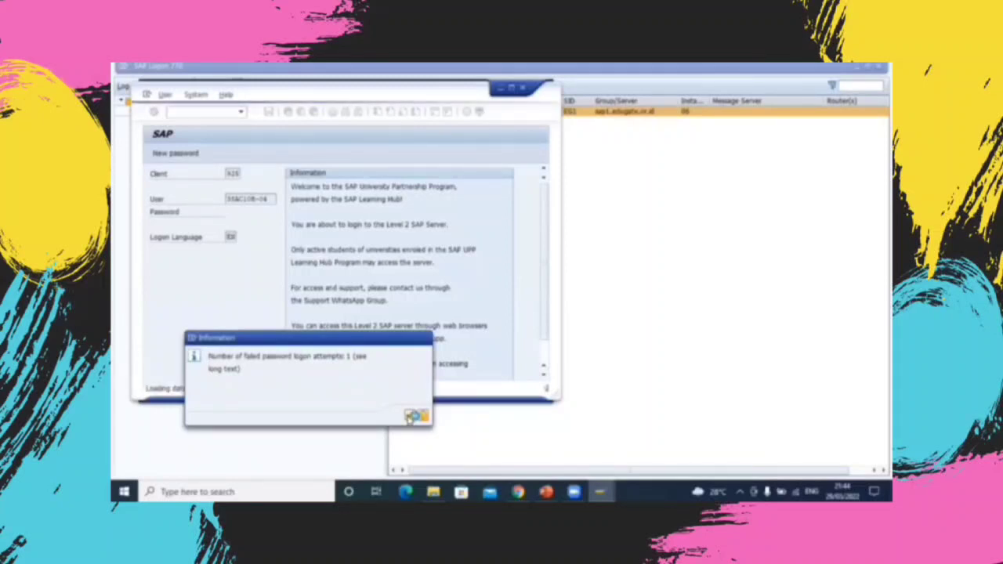
click(410, 416)
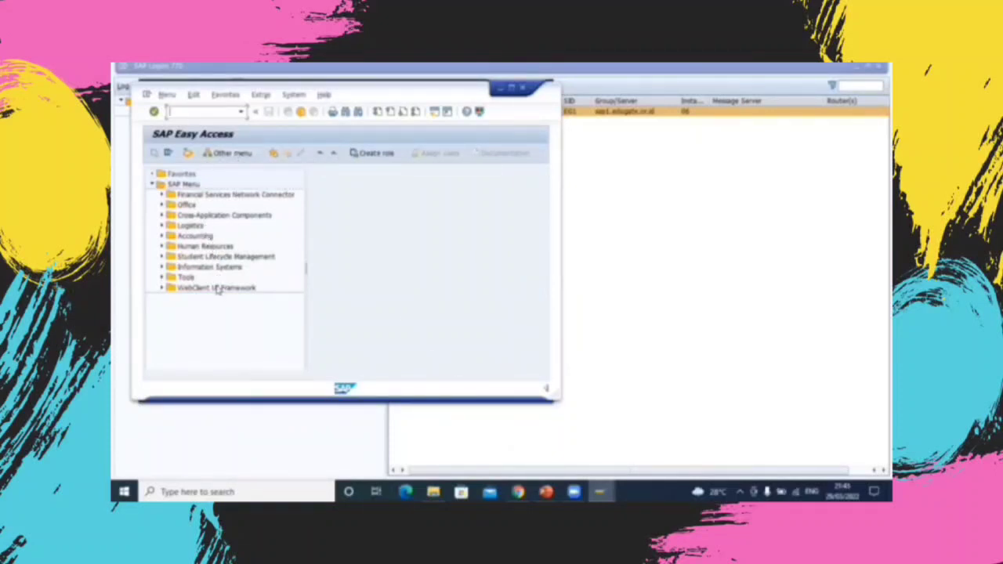
Expand Accounting, Financial Accounting, Accounts Receivable and Document Entry in the SAP Menu tree to examine the document entry transactions.
double_click(206, 241)
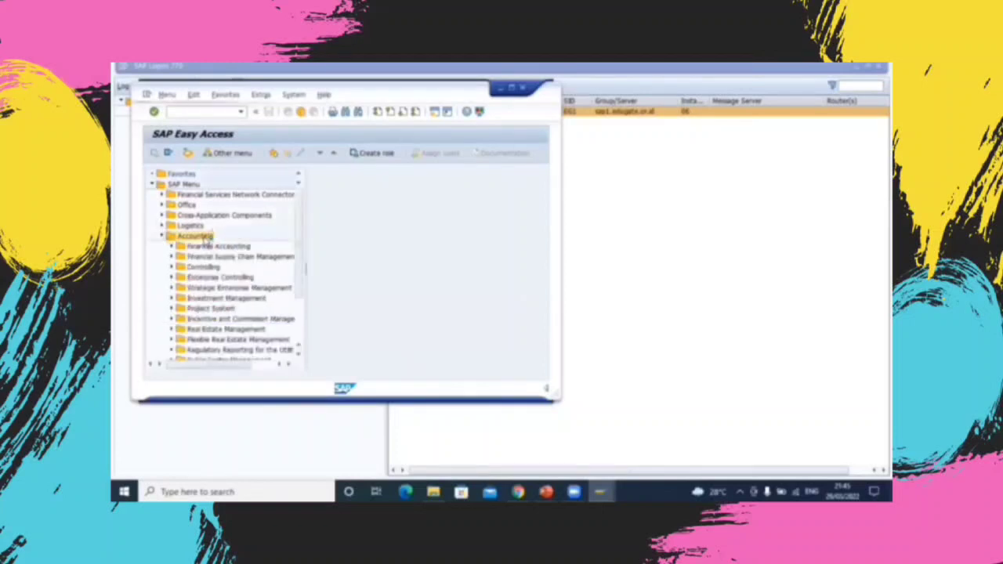
click(163, 236)
click(163, 235)
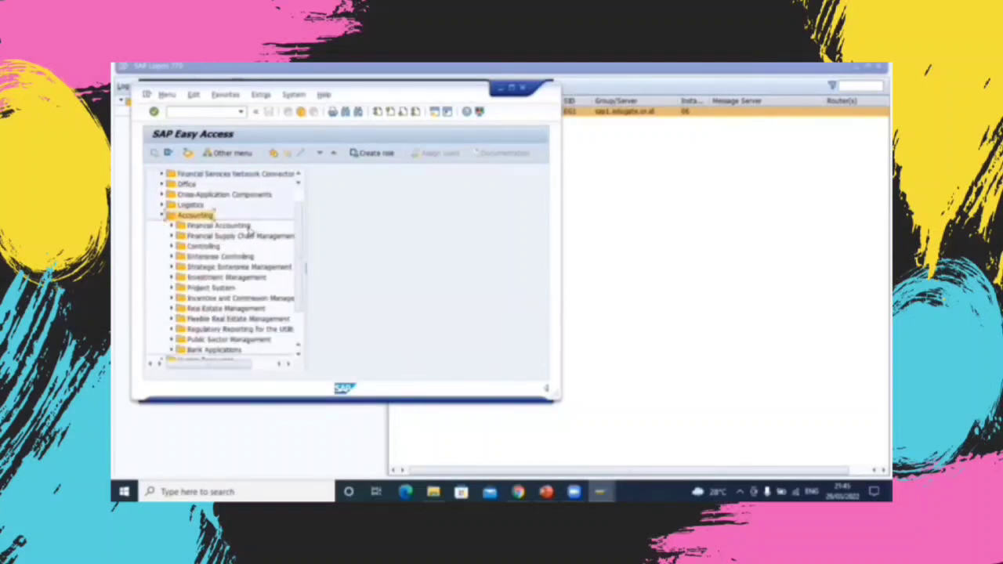
double_click(247, 227)
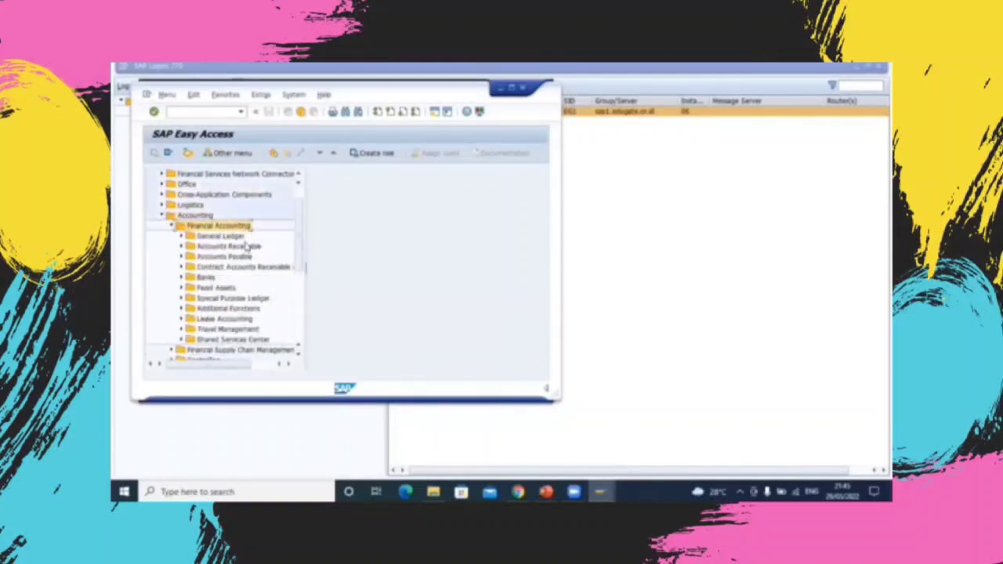
double_click(227, 227)
double_click(227, 228)
double_click(224, 247)
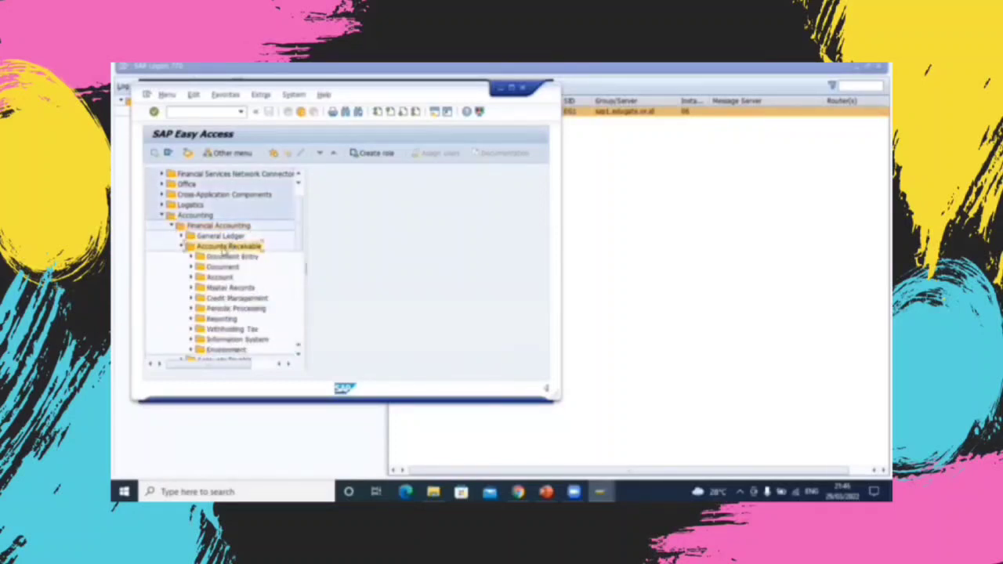
double_click(261, 258)
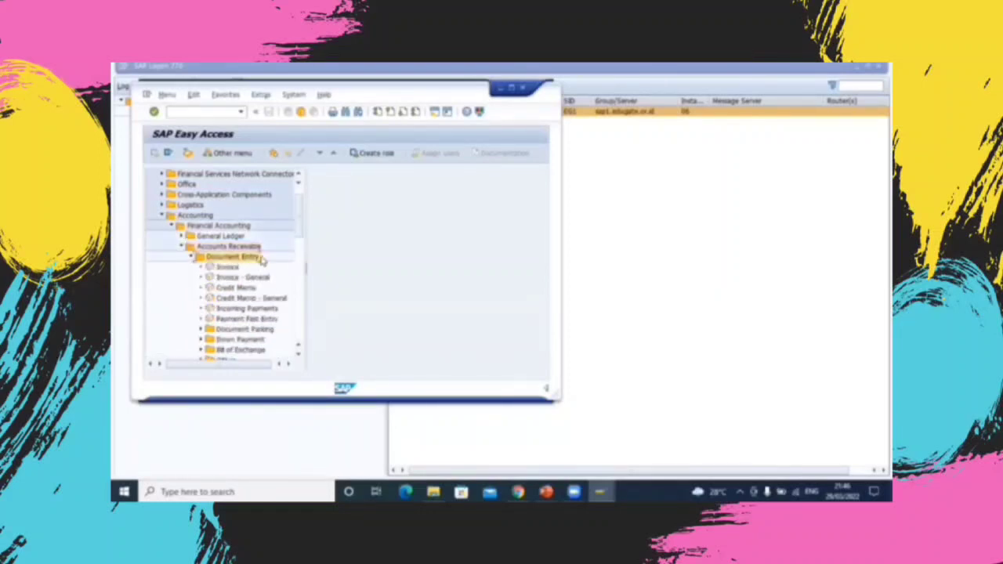
scroll(263, 266, down, 3)
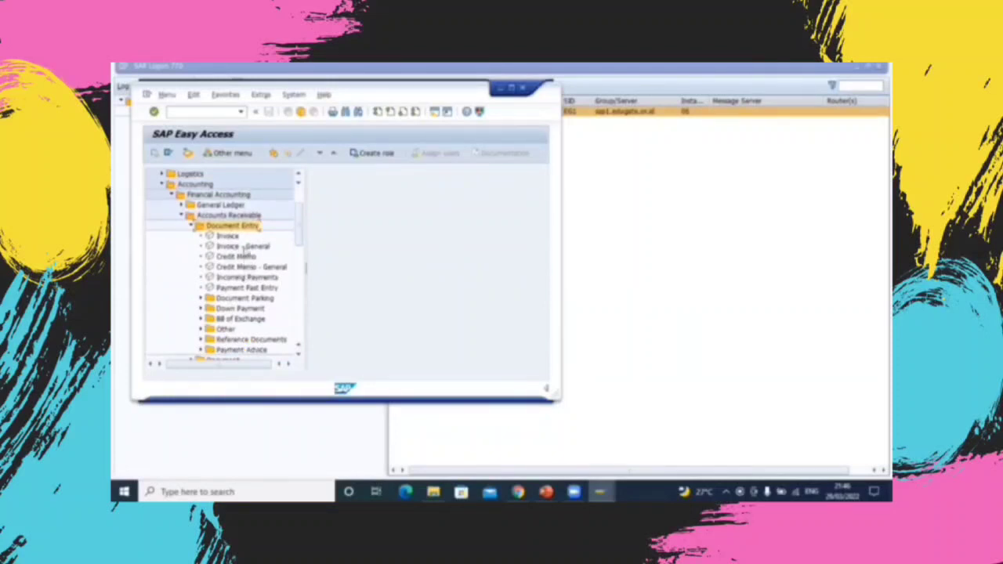
Enable Display Technical Names in the SAP Easy Access settings and confirm.
click(265, 95)
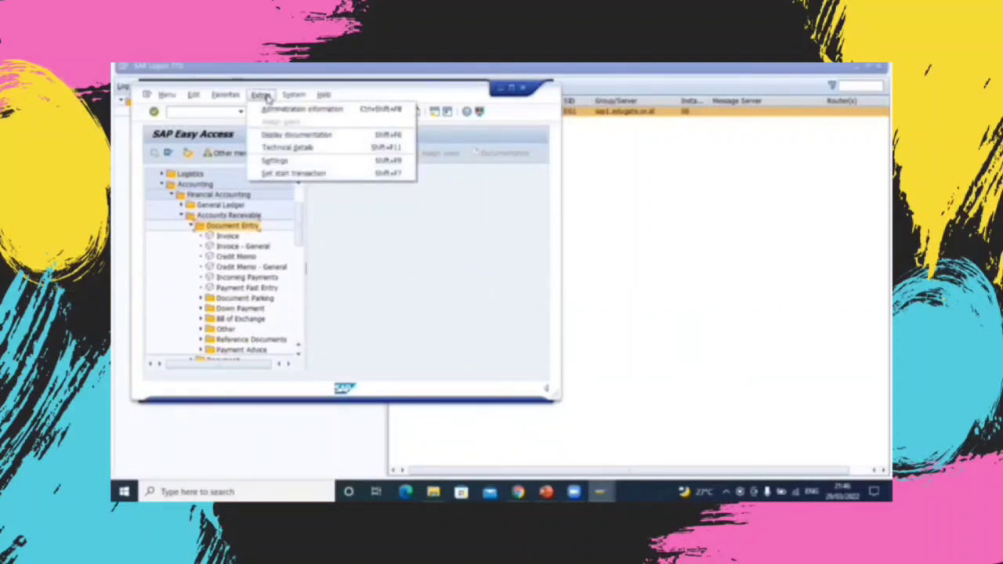
click(275, 159)
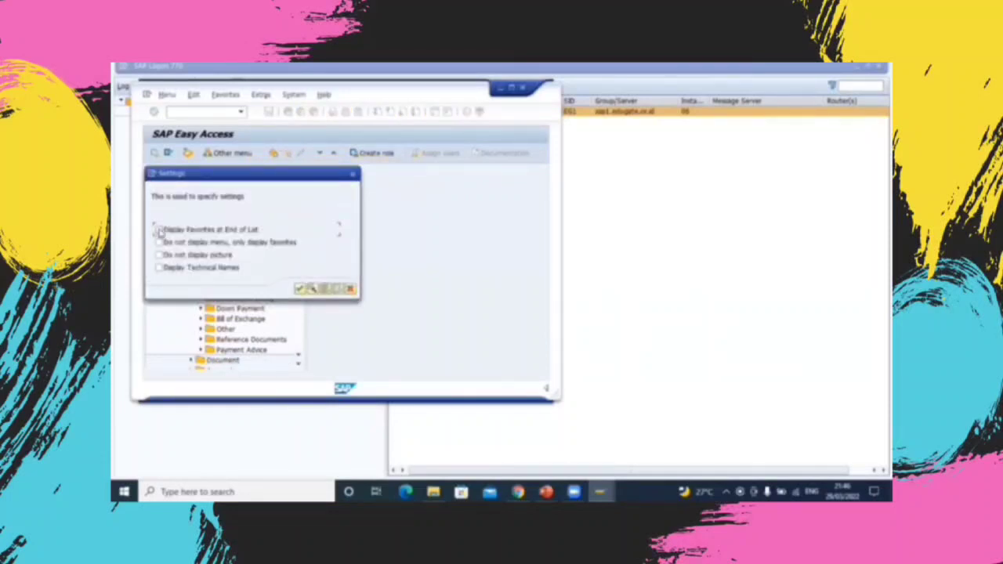
click(159, 268)
click(299, 290)
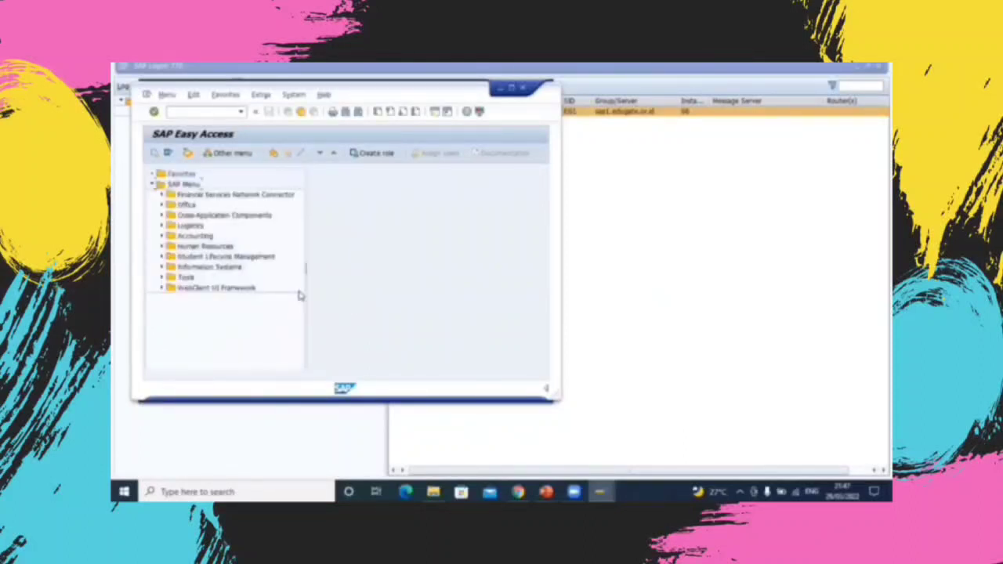
Expand Accounting, Financial Accounting, Accounts Receivable and Document Entry in the SAP Menu tree to check the transaction codes beside the entries.
double_click(205, 237)
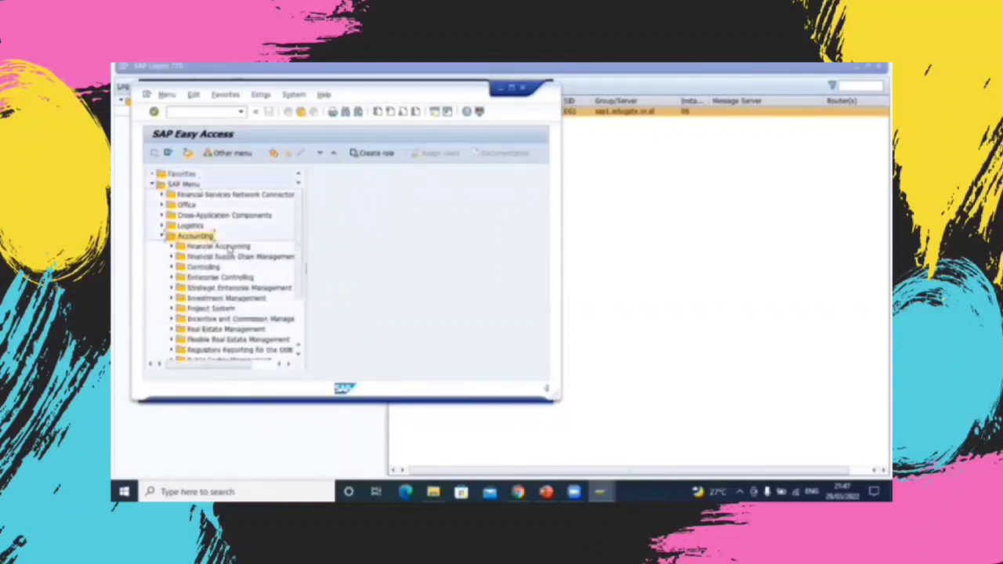
double_click(230, 247)
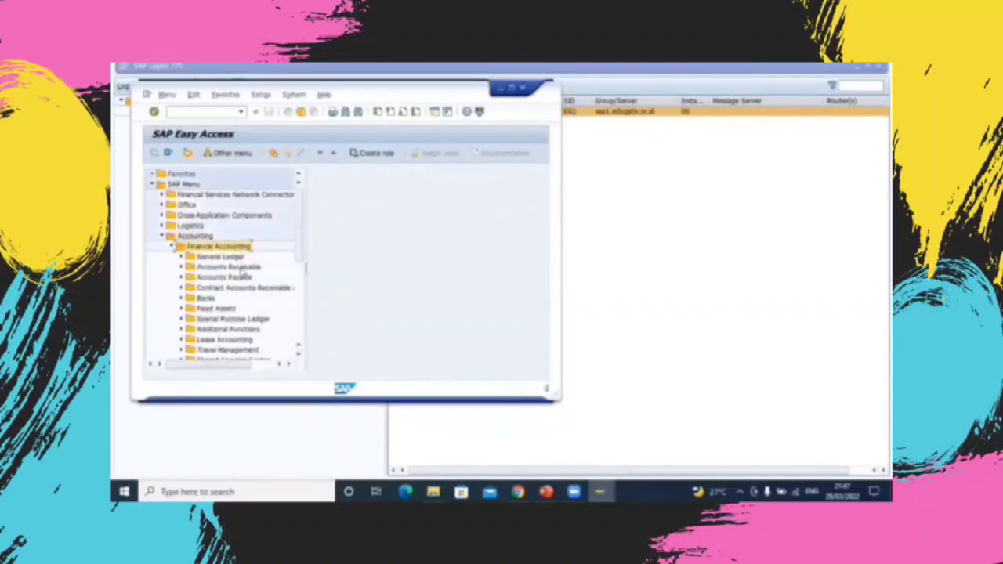
double_click(233, 267)
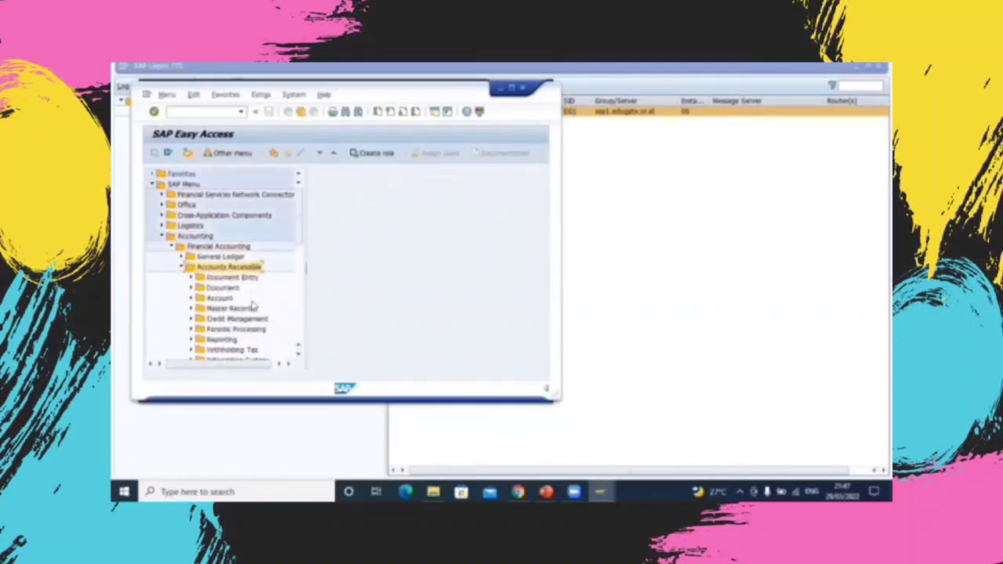
double_click(233, 278)
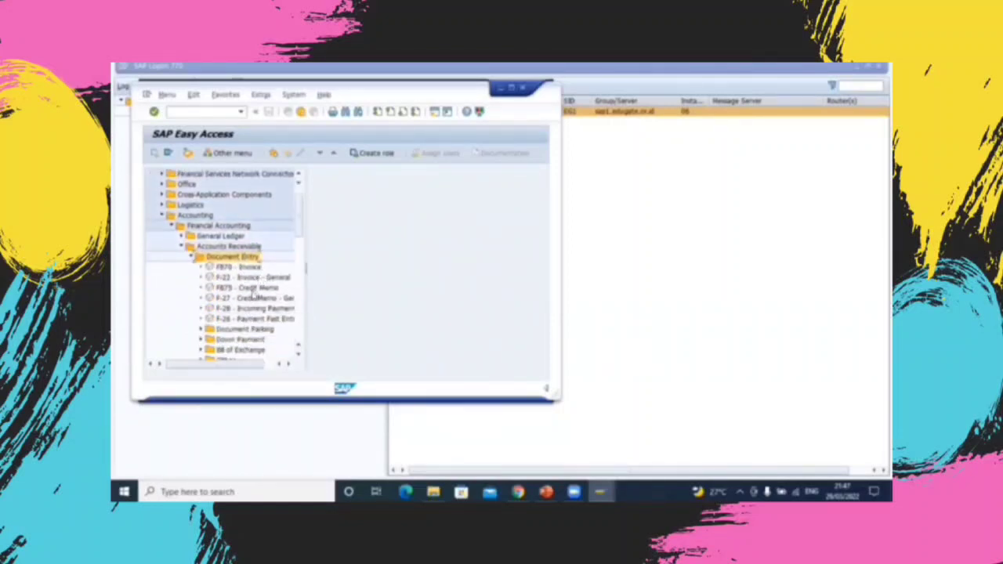
Review the display options in the SAP Easy Access settings and close them without making changes.
click(261, 94)
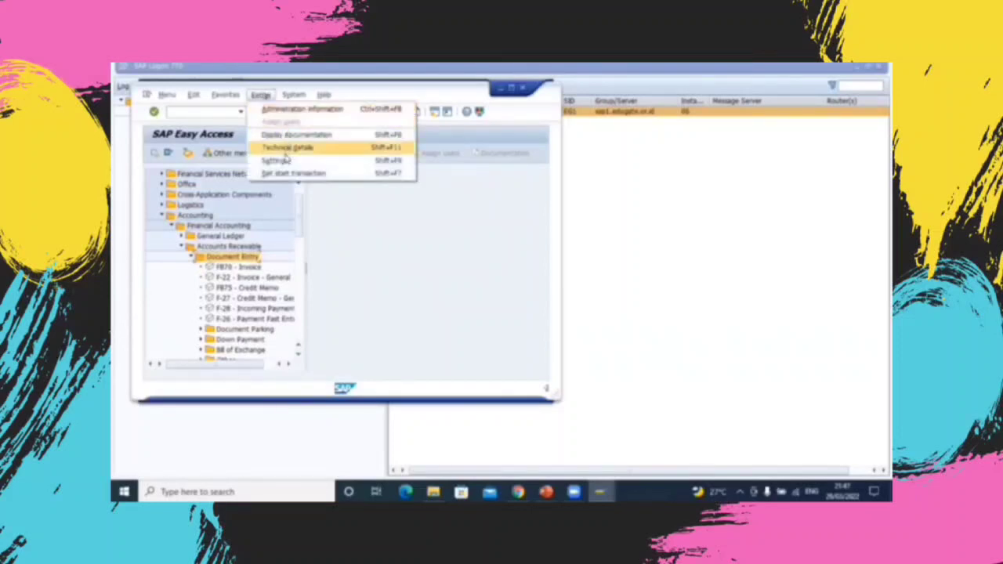
click(286, 159)
click(360, 173)
click(293, 94)
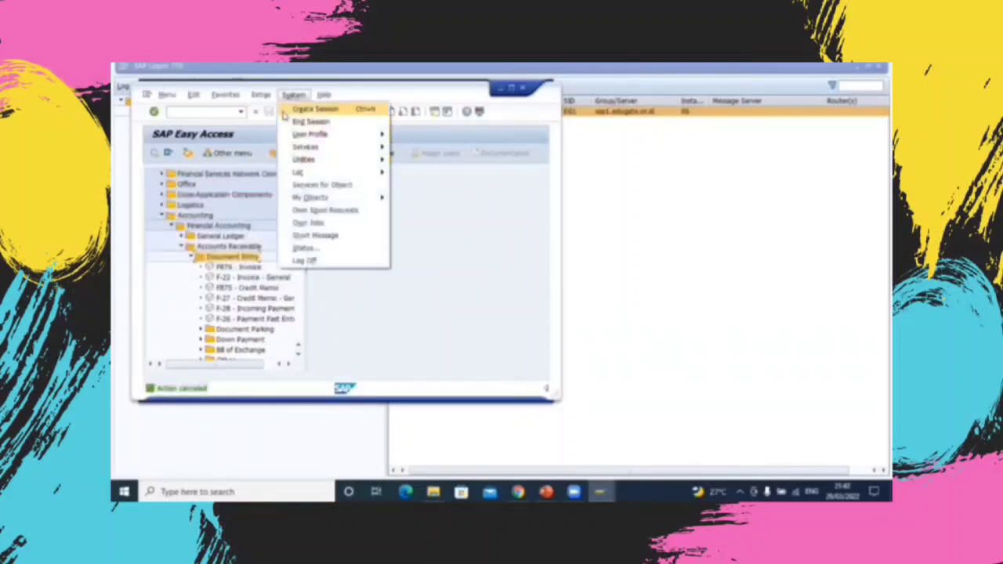
click(261, 94)
click(279, 160)
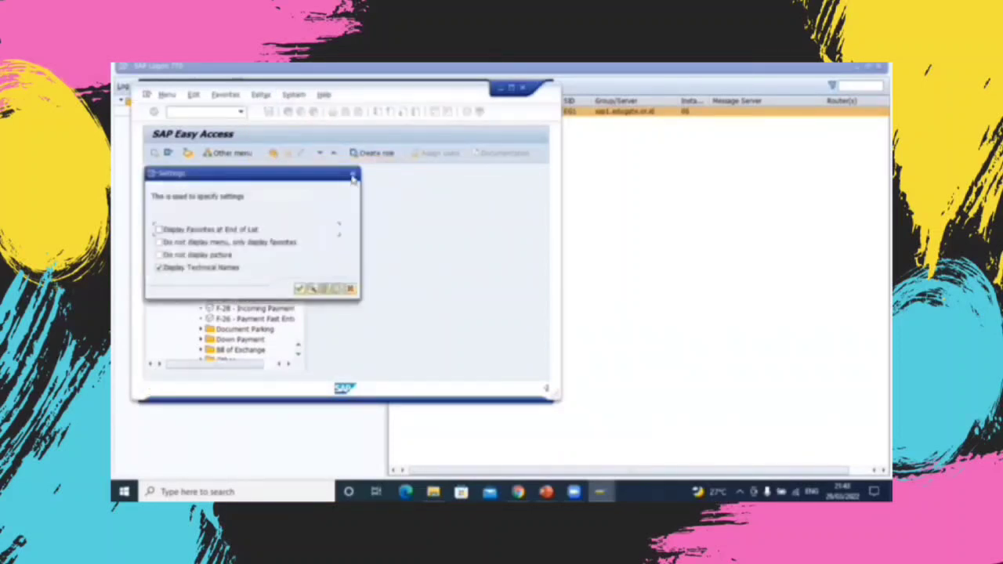
click(353, 174)
Set the start transaction to the code ZSAPMM and confirm it.
click(261, 94)
click(286, 174)
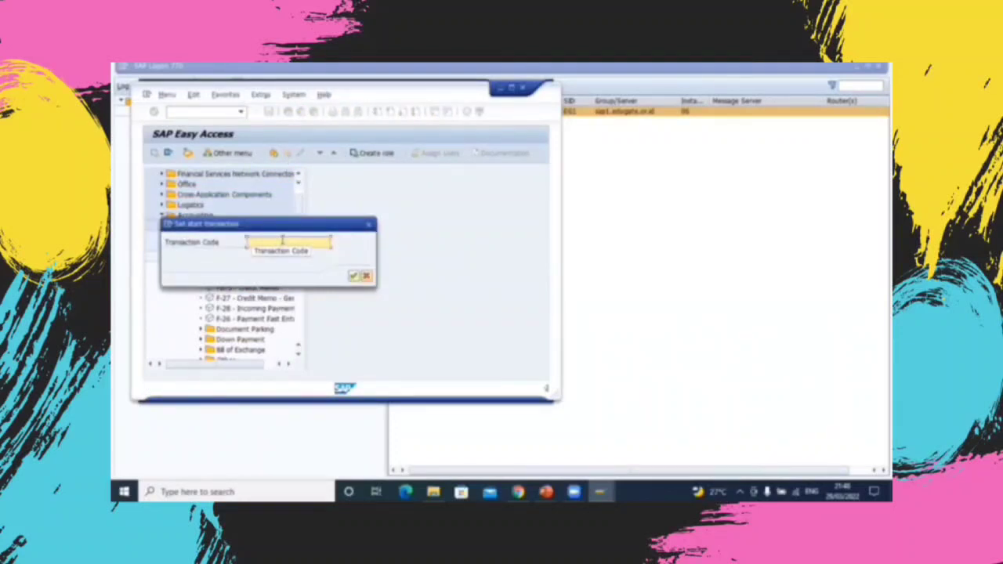
text(XK0)
key(BackSpace)
key(BackSpace)
key(BackSpace)
text(ZXK)
key(BackSpace)
key(BackSpace)
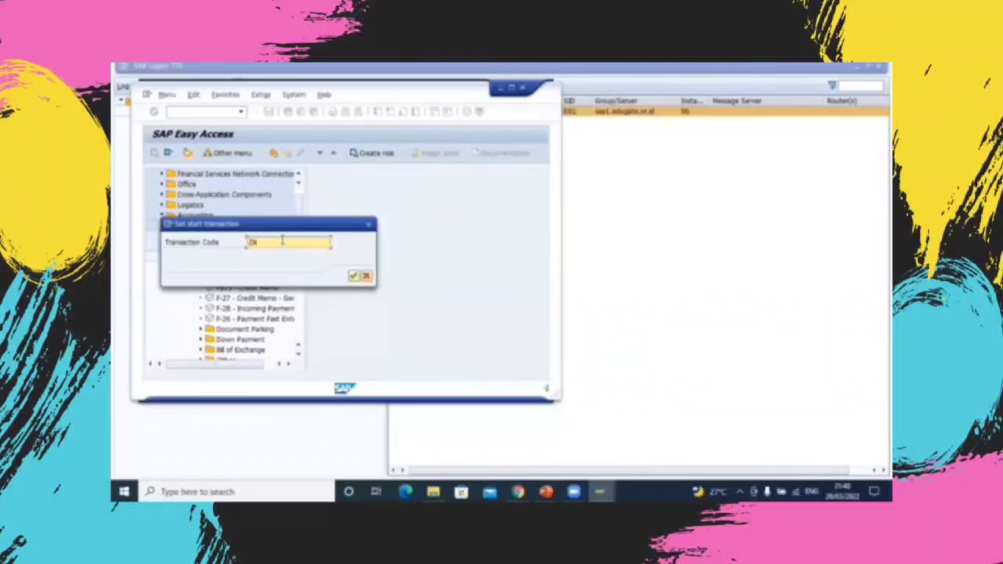
text(SAP)
text(MM)
click(353, 276)
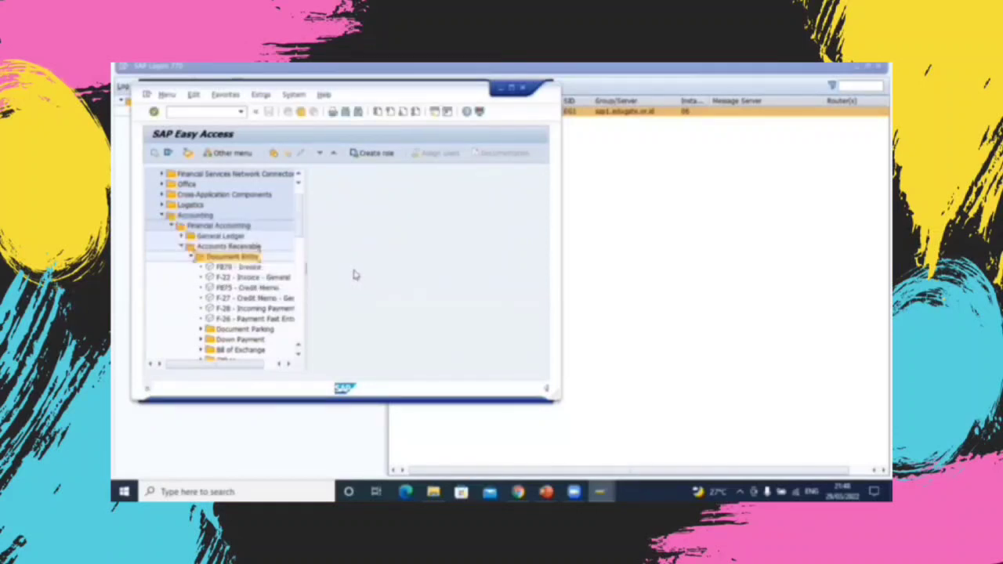
Log off from the SAP session, confirming the loss of unsaved data, and reopen the server connection's logon screen.
click(524, 89)
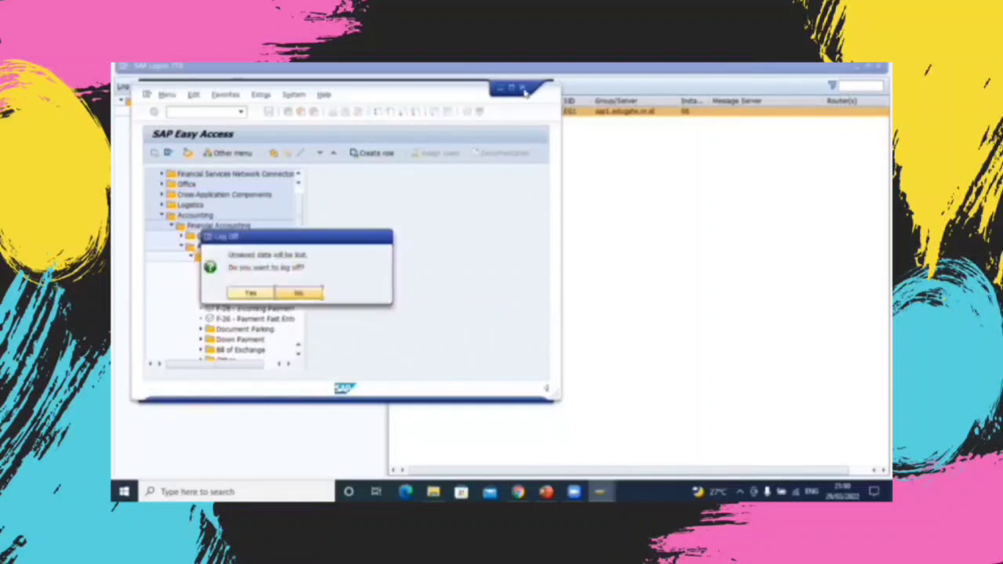
click(249, 294)
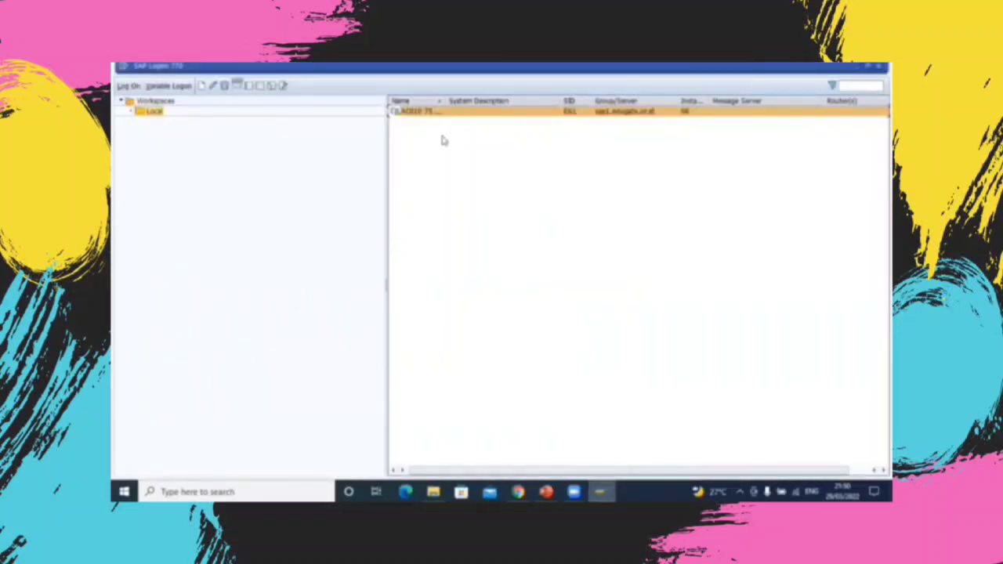
double_click(476, 110)
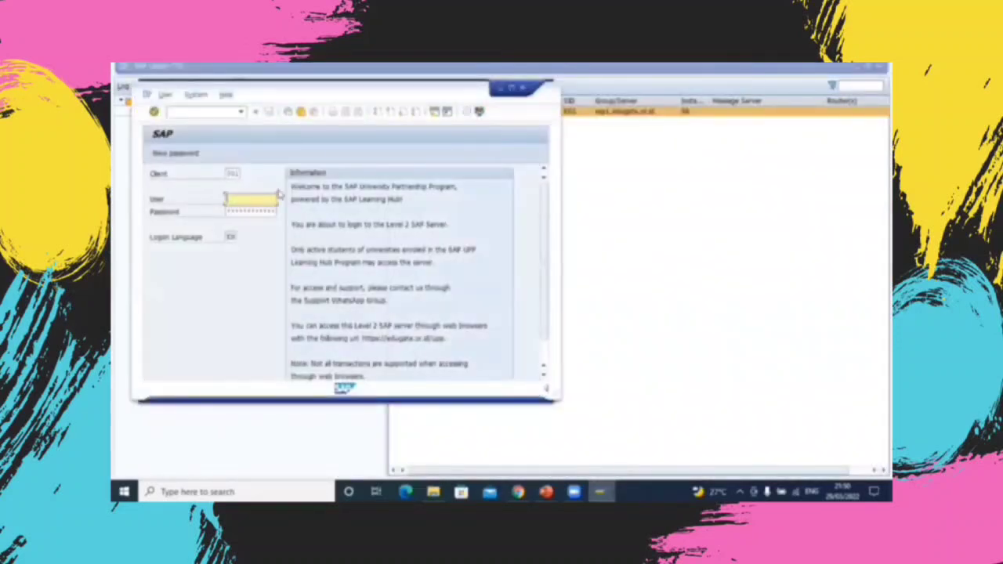